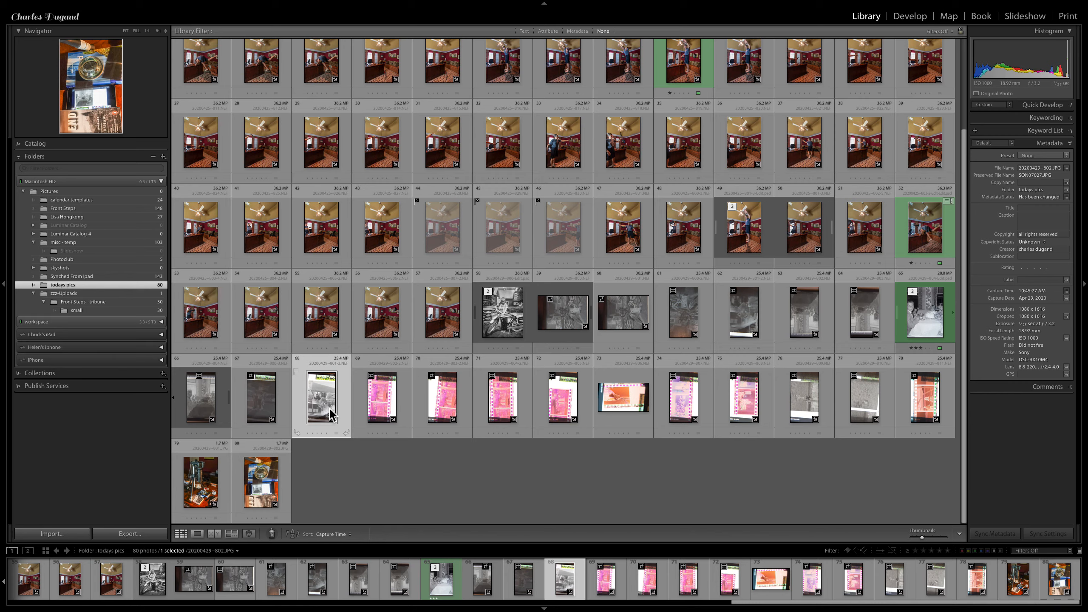
Browse the photographed film negatives full screen, from the black-and-white family shot to the orange street scene.
key("f")
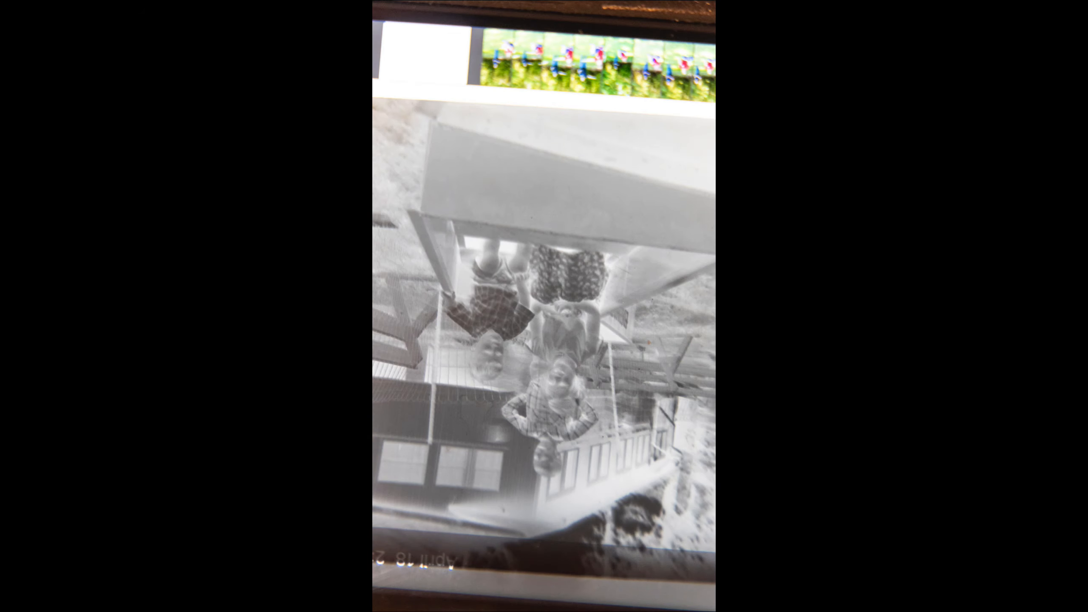
key("Right")
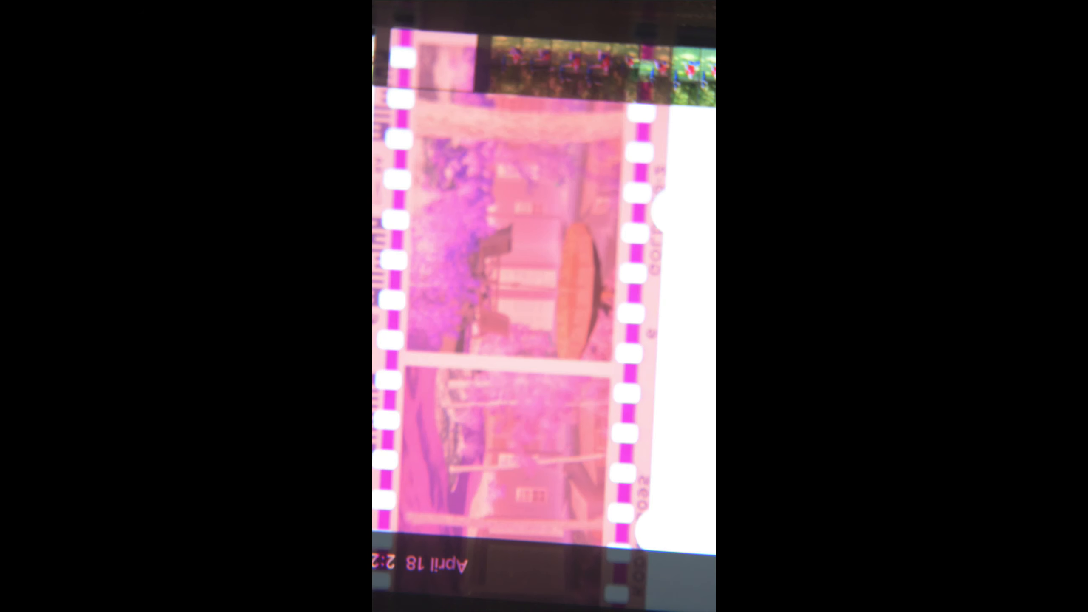
key("Right")
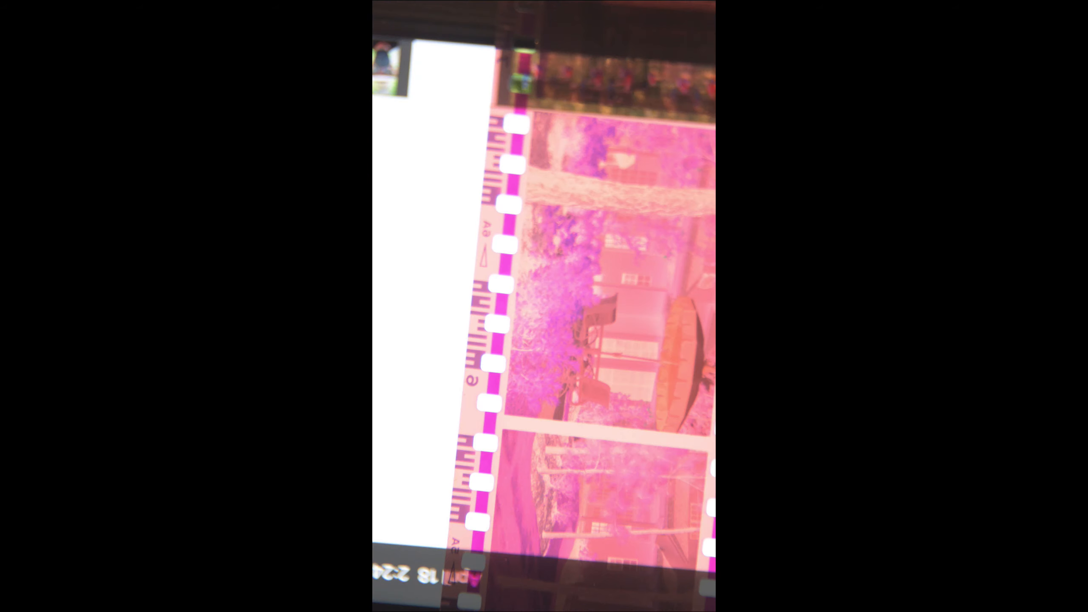
key("Right")
key("Right")
key("Right")
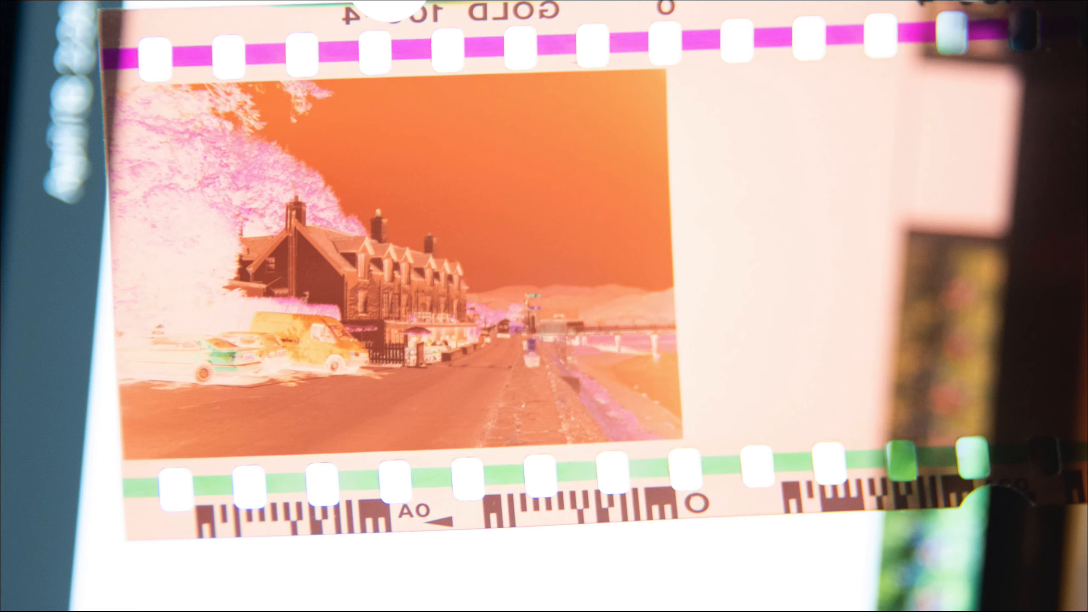
key("Escape")
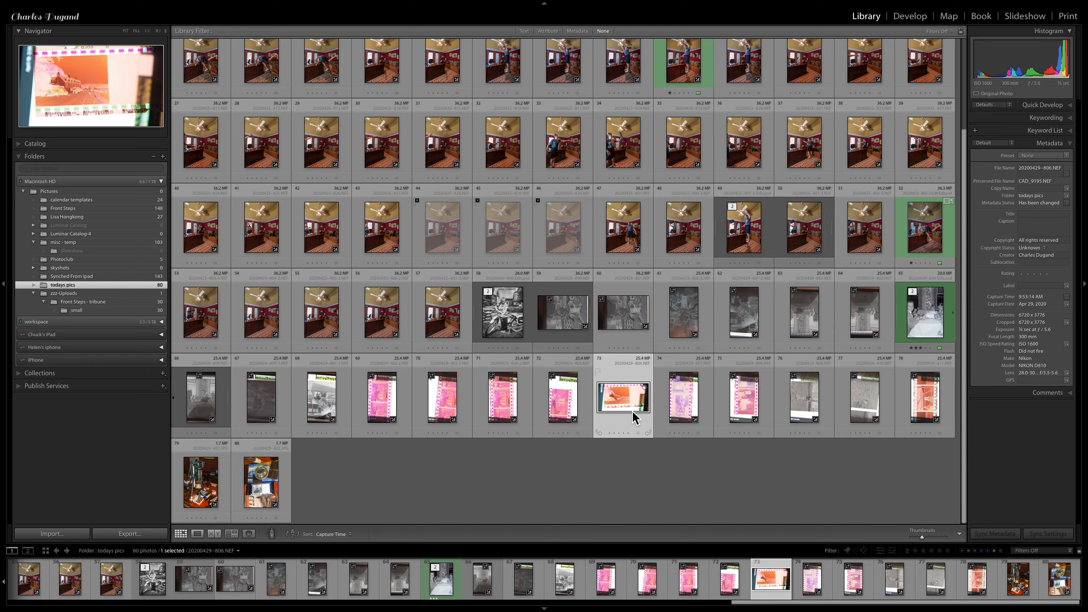
Straighten the orange street-scene negative in Develop using Guided Upright, with guides along all four edges of the film frame.
key("d")
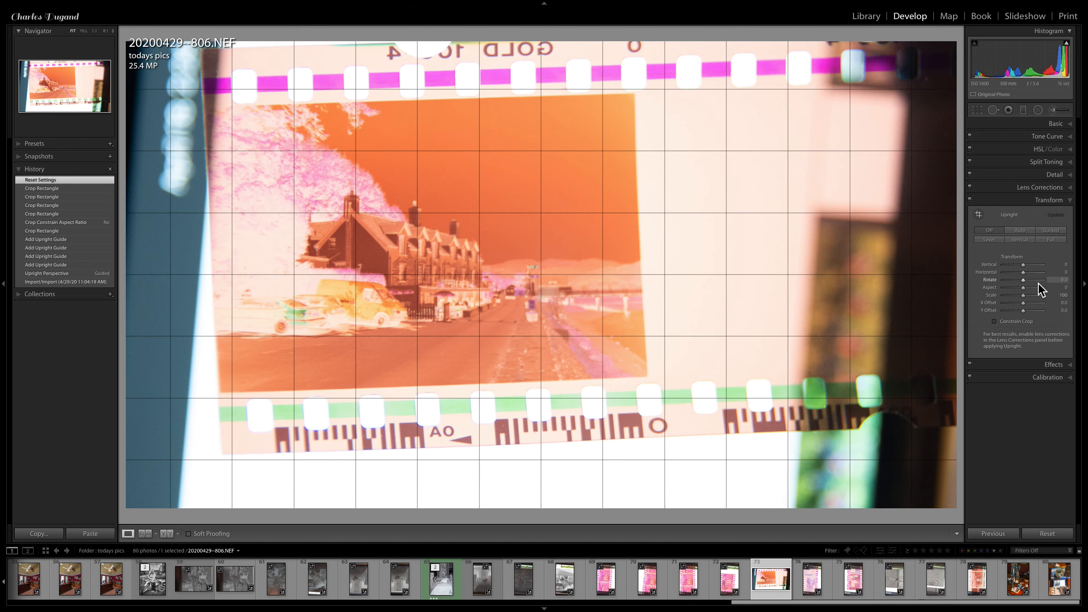
left_click(1051, 232)
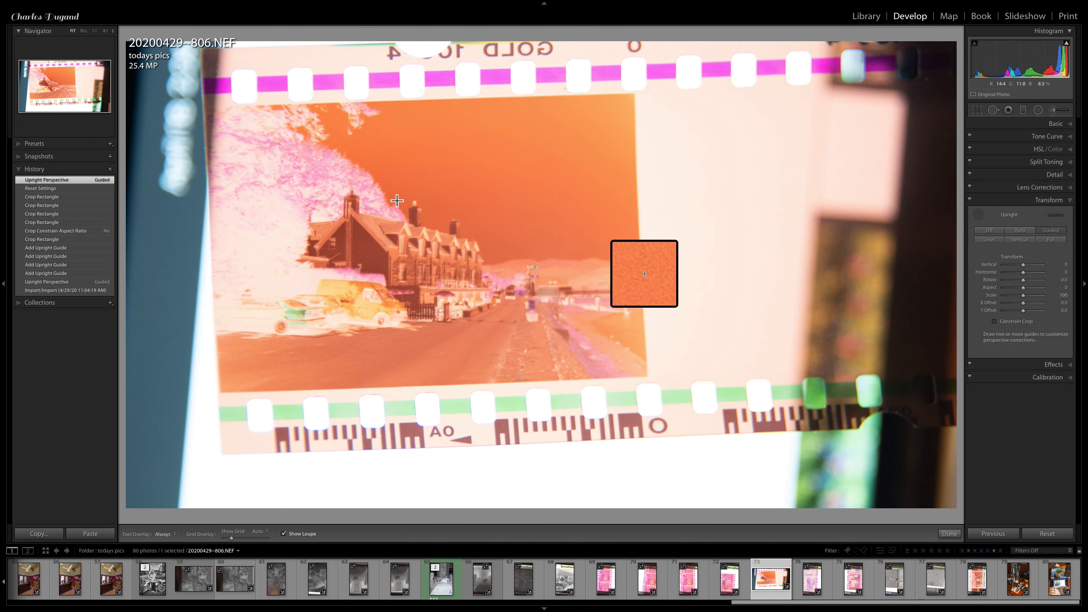
left_click_drag(278, 105, 523, 95)
left_click_drag(634, 113, 643, 292)
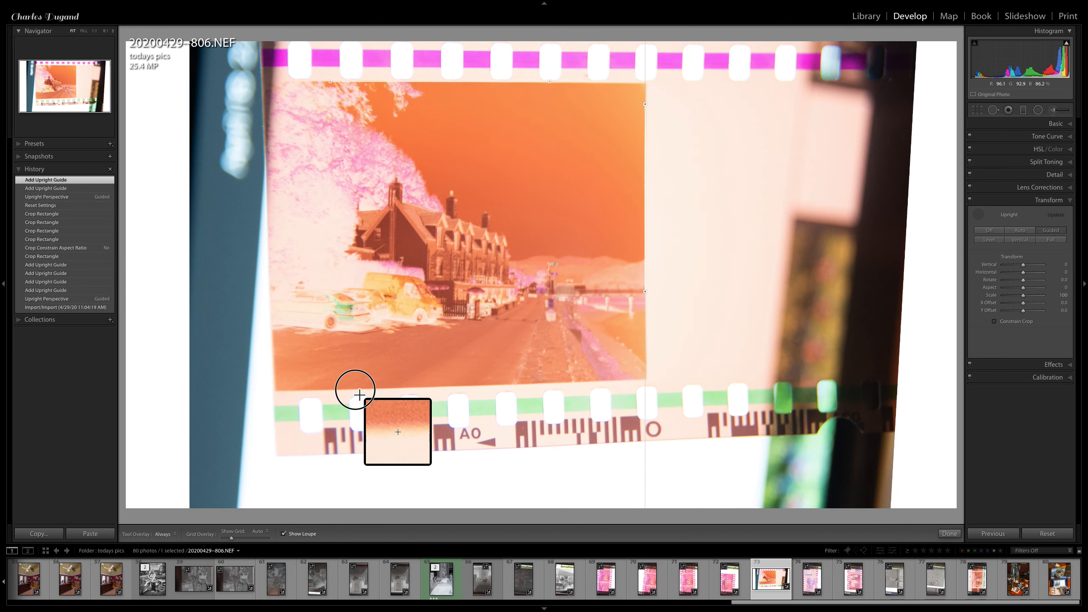
left_click_drag(359, 395, 577, 387)
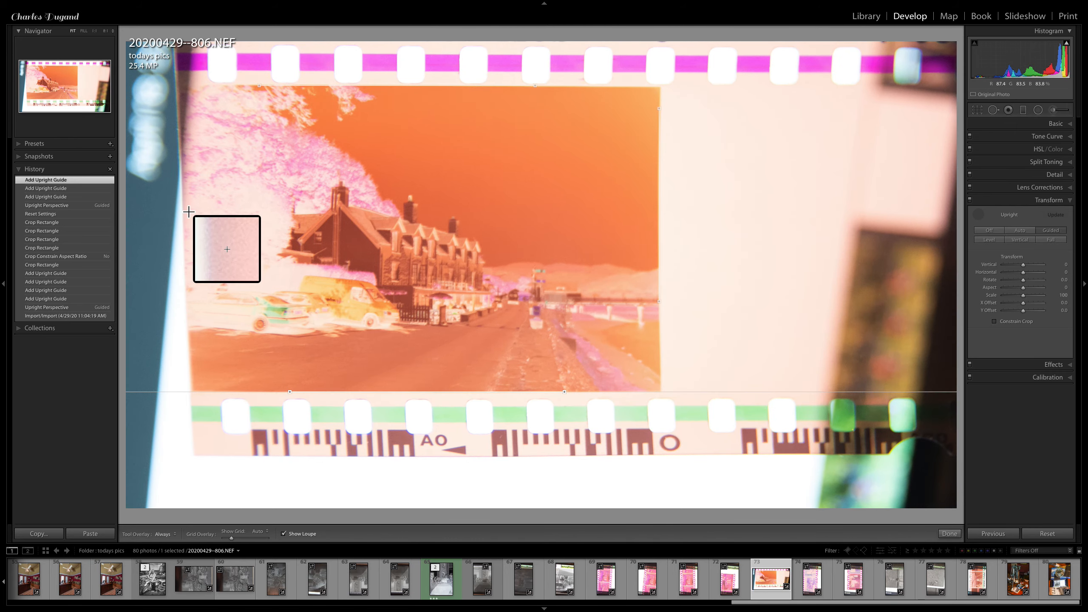
right_click(184, 296)
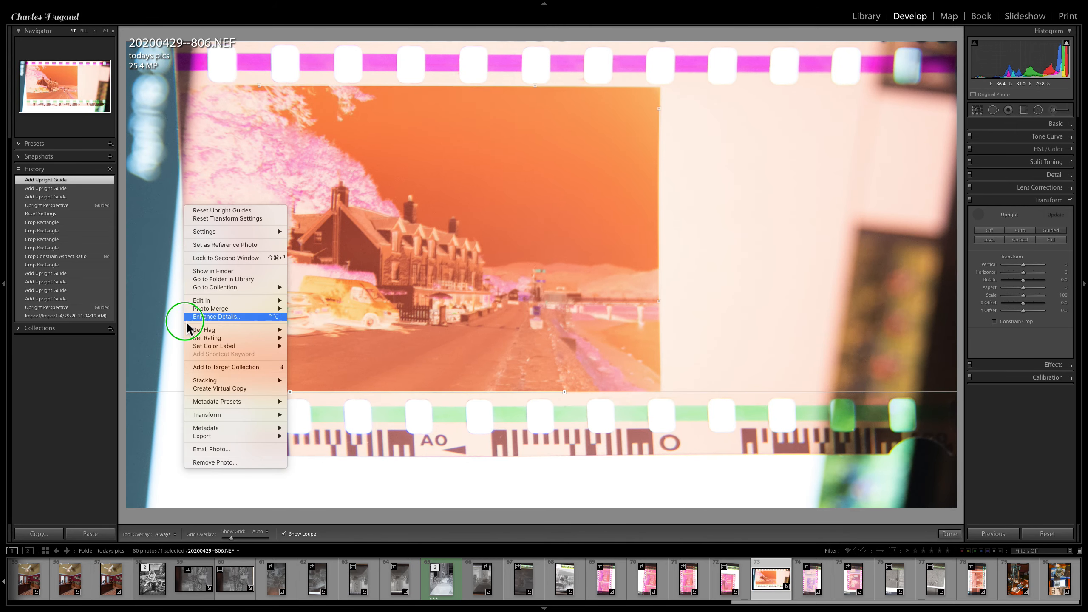
left_click(181, 206)
left_click_drag(185, 202, 192, 342)
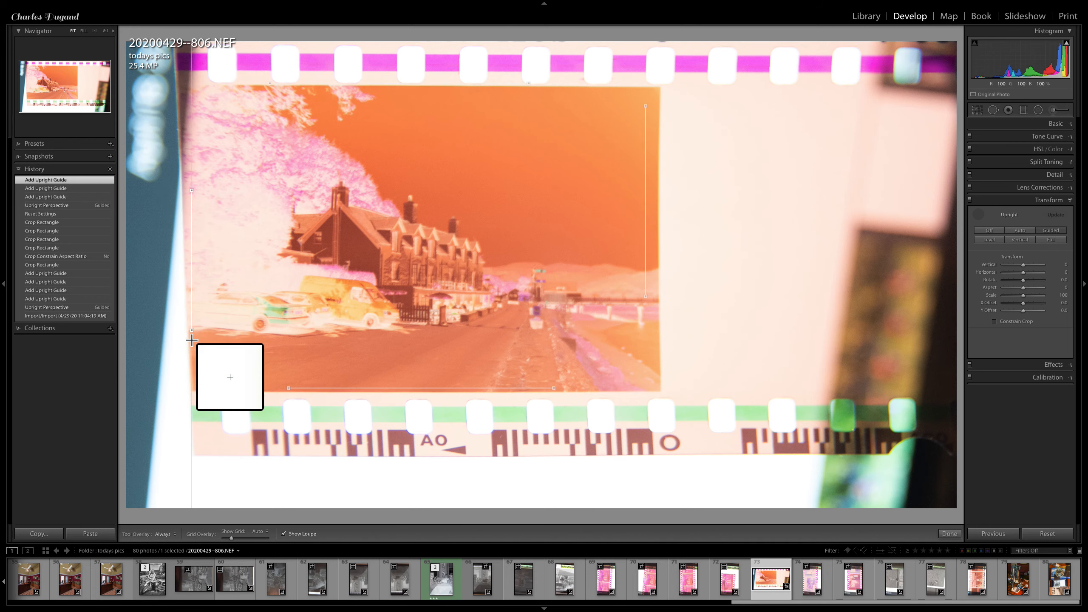
Crop the street scene with an unlocked aspect ratio to exclude the surrounding film strip, and open it in Photoshop.
left_click(977, 110)
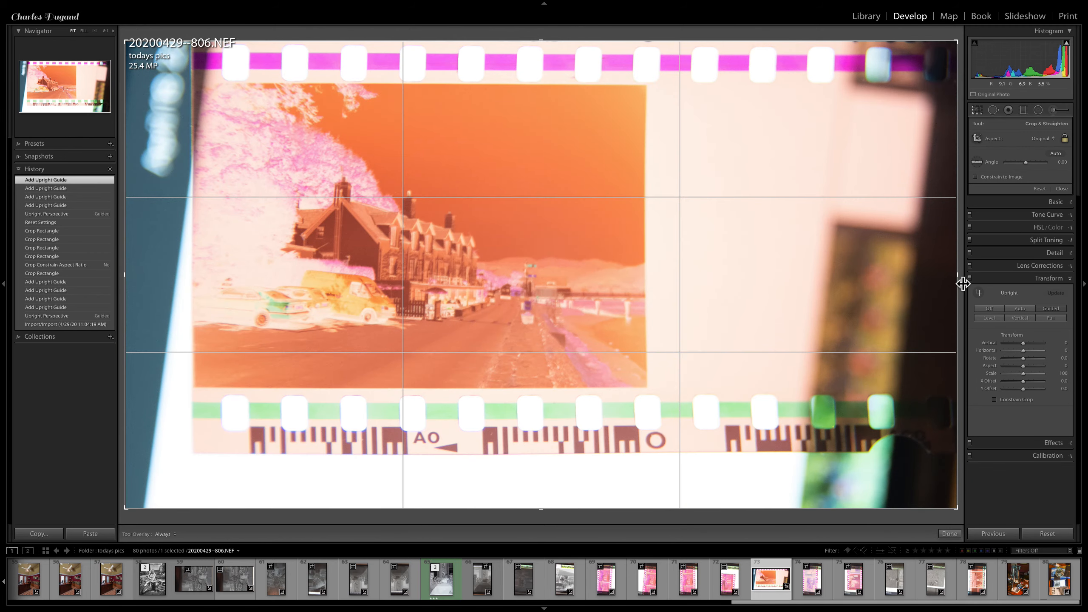
left_click_drag(964, 283, 801, 262)
left_click(1064, 139)
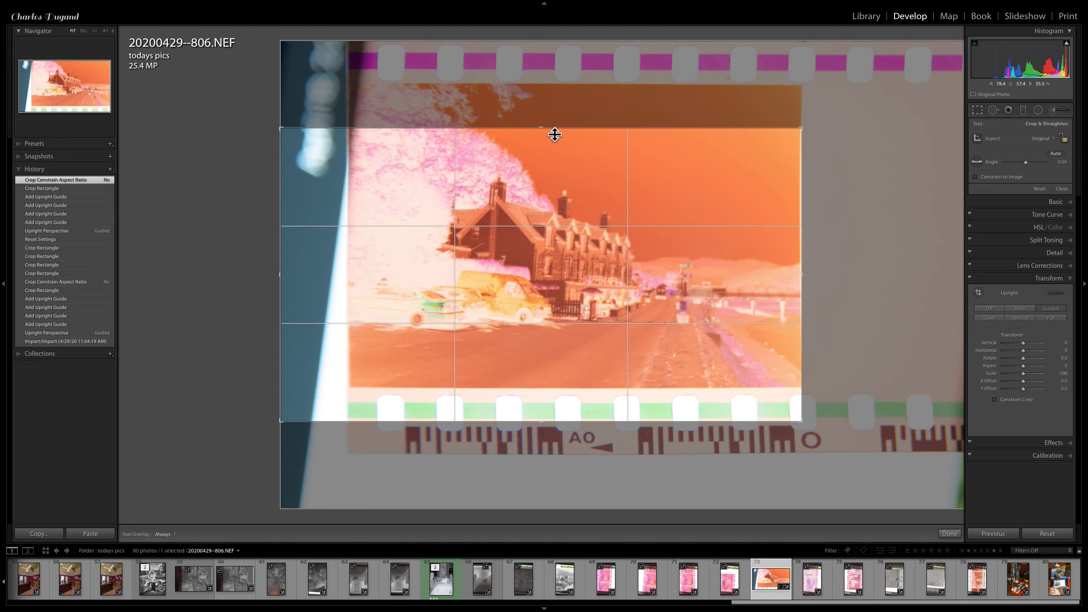
left_click_drag(549, 130, 544, 108)
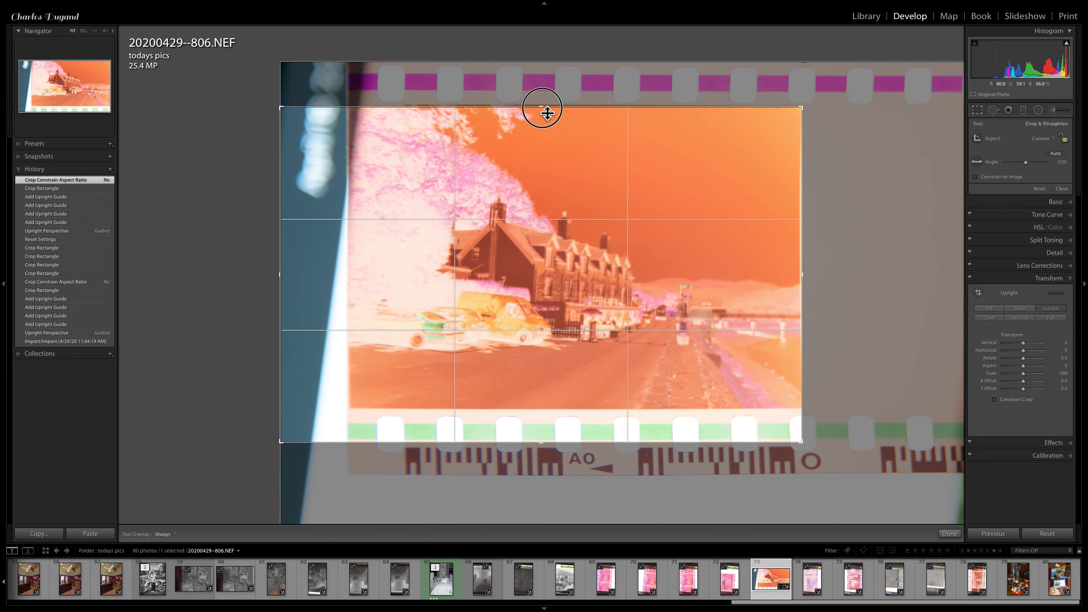
left_click_drag(284, 280, 318, 283)
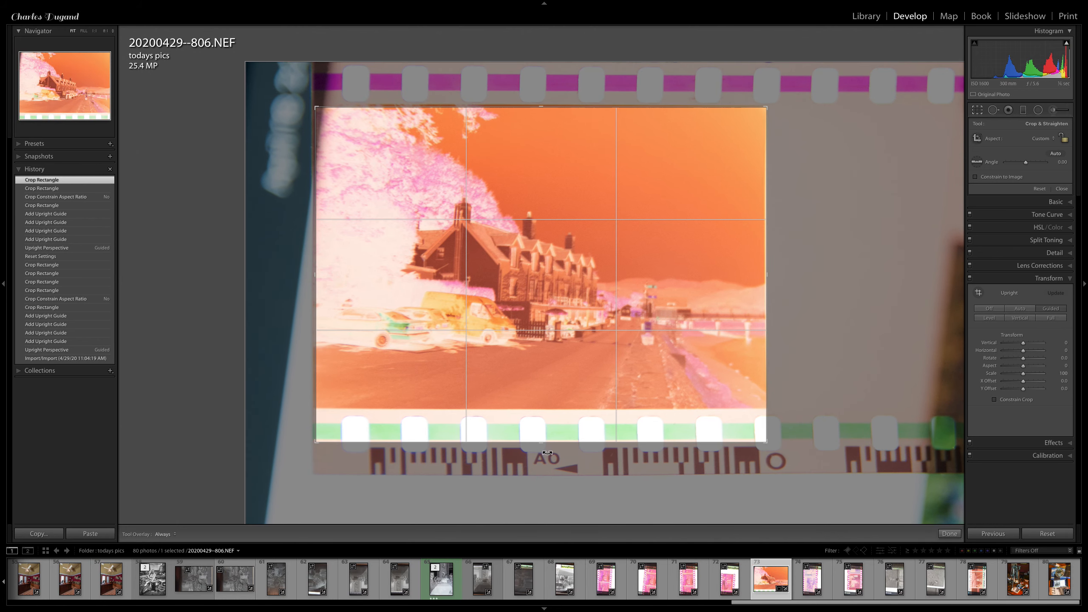
mouse_move(548, 448)
left_mouse_down()
mouse_move(539, 420)
mouse_move(545, 431)
left_mouse_up()
key("Return")
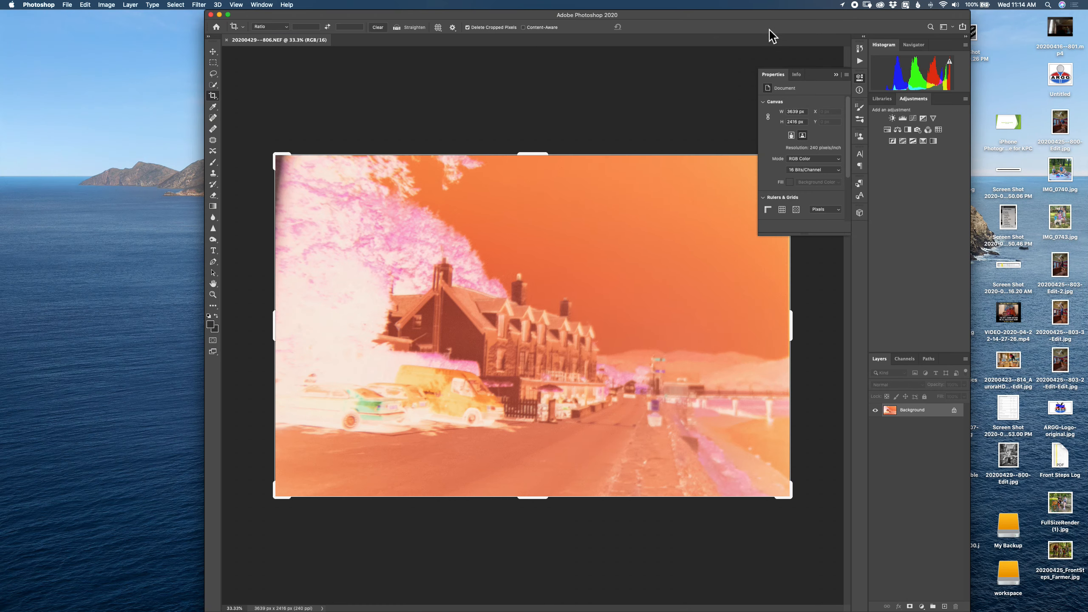
Duplicate the Background layer and invert the colours of the copy.
left_click(836, 75)
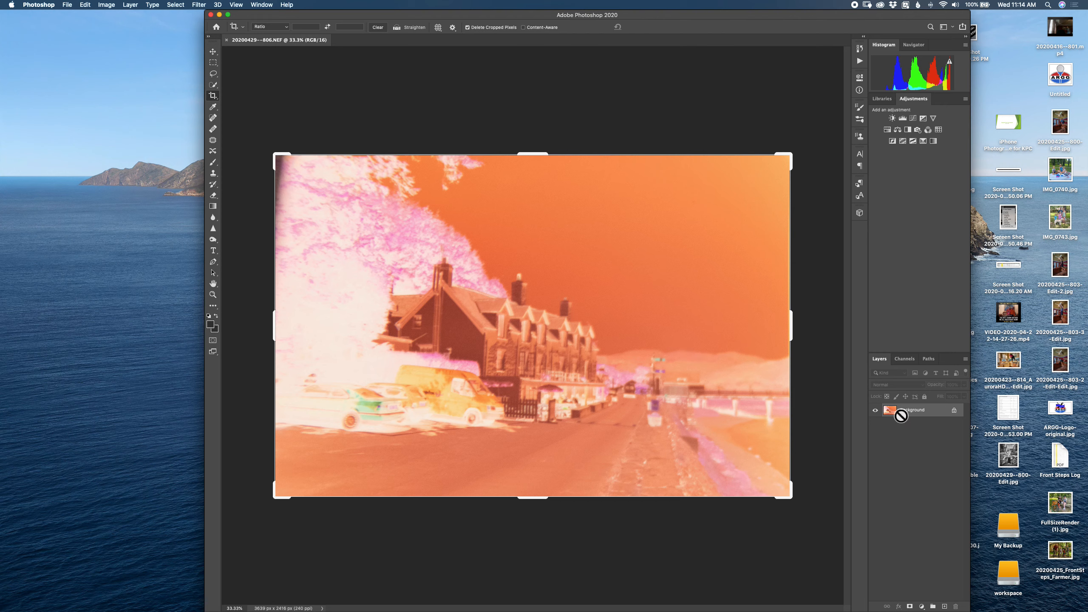
key("super+j")
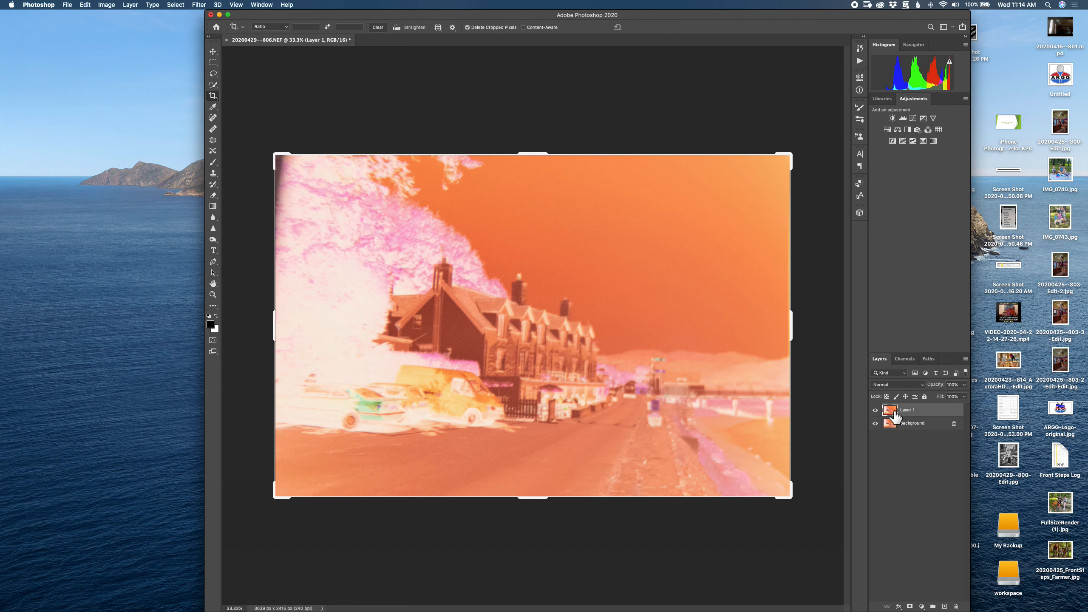
key("super+i")
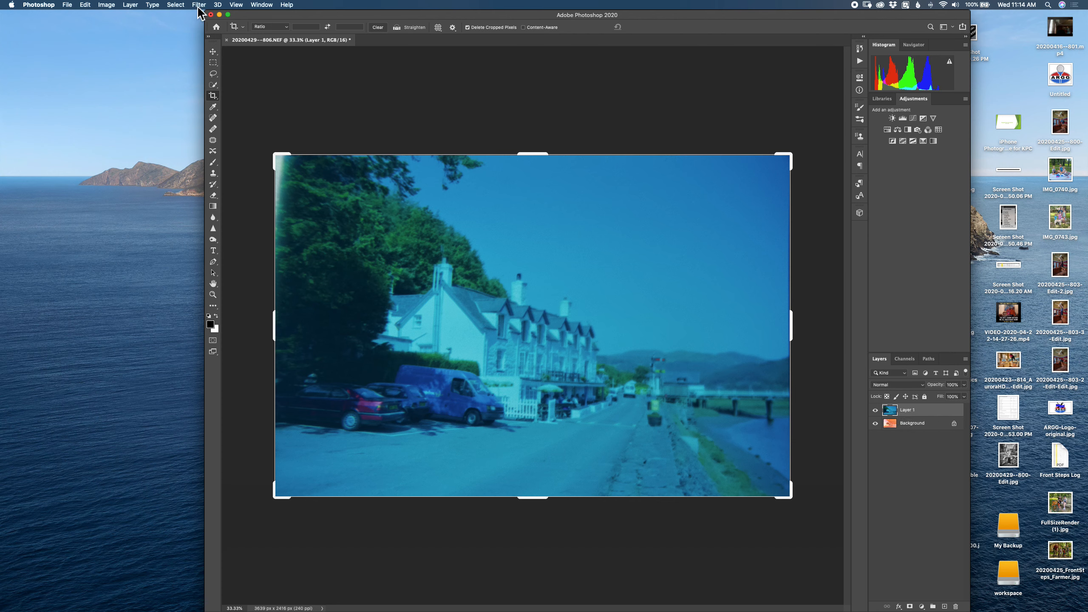
Add a Curves adjustment layer and neutralise the blue cast by sampling the gray point on the white house wall.
left_click(138, 8)
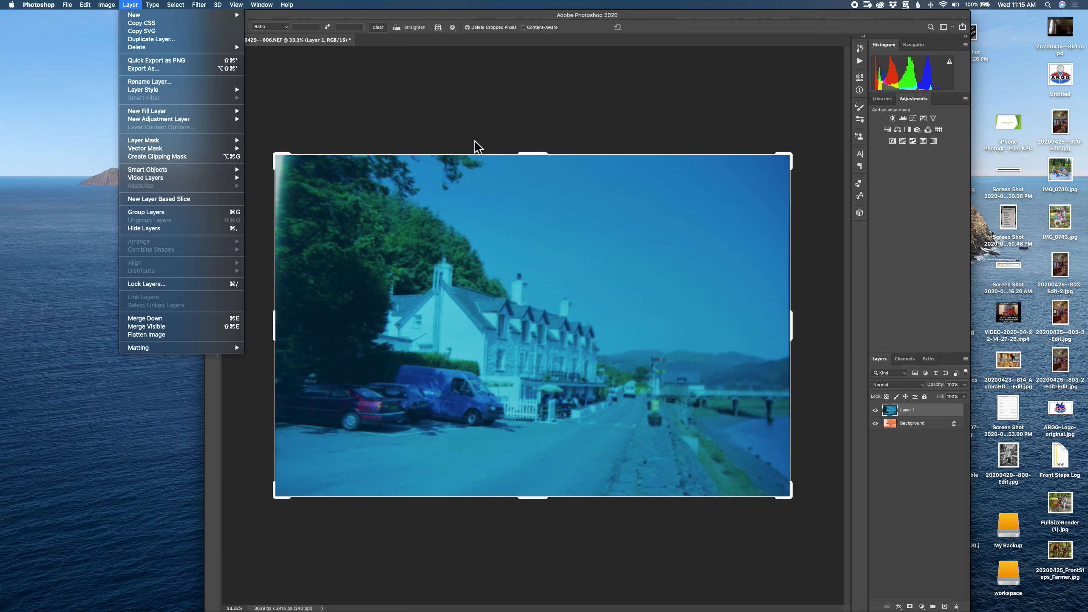
left_click(525, 181)
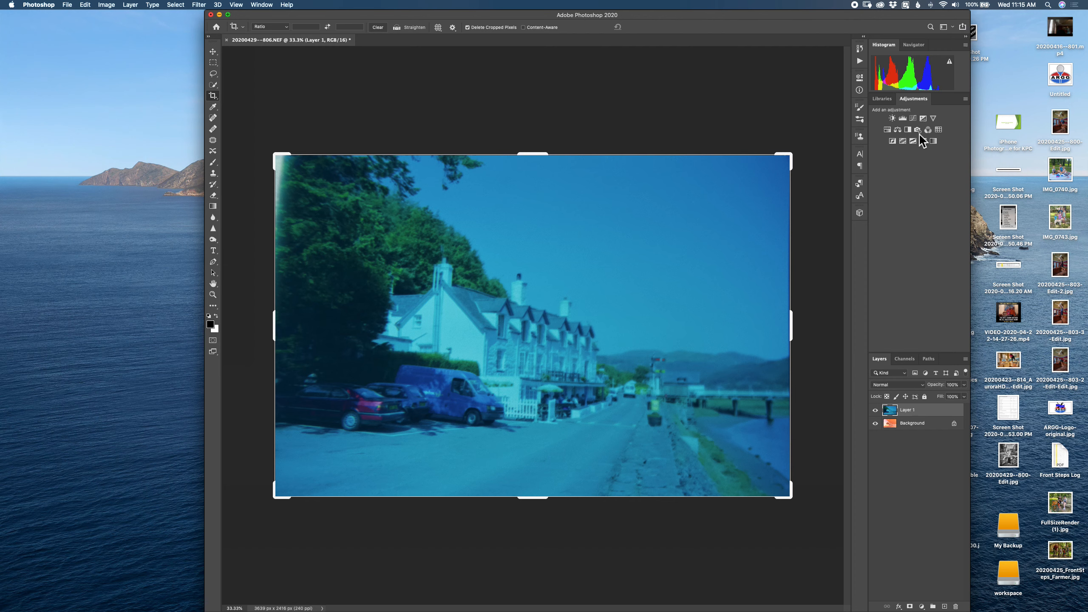
left_click(916, 118)
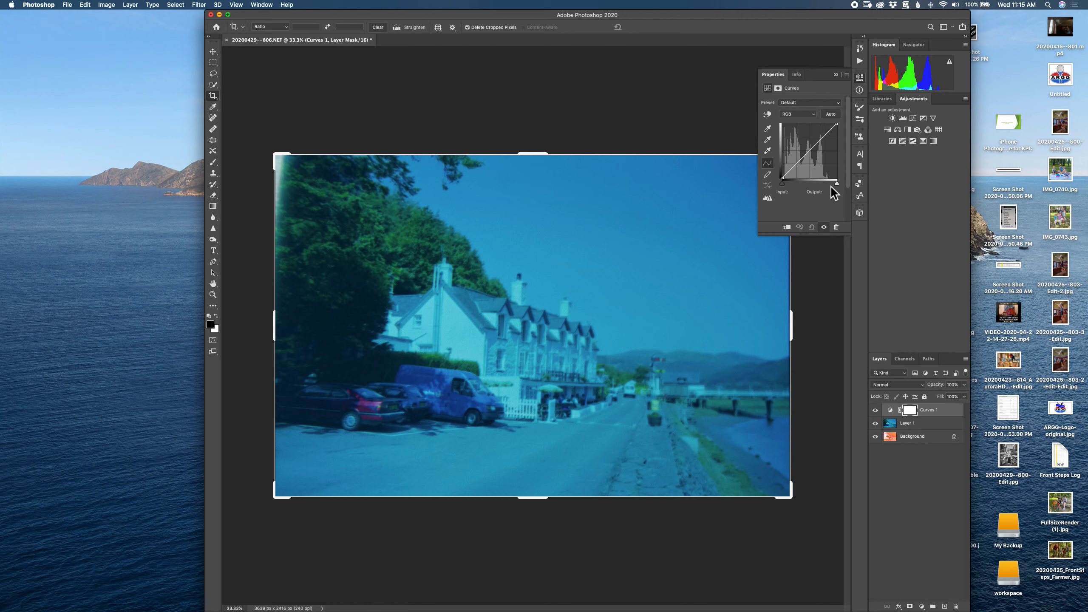
left_click(771, 141)
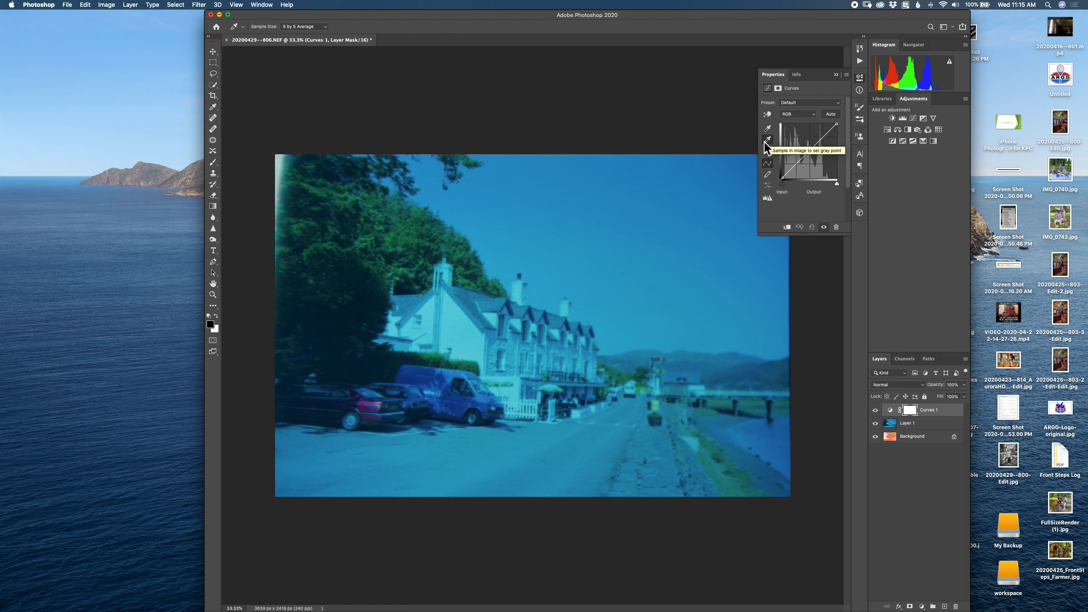
left_click(474, 336)
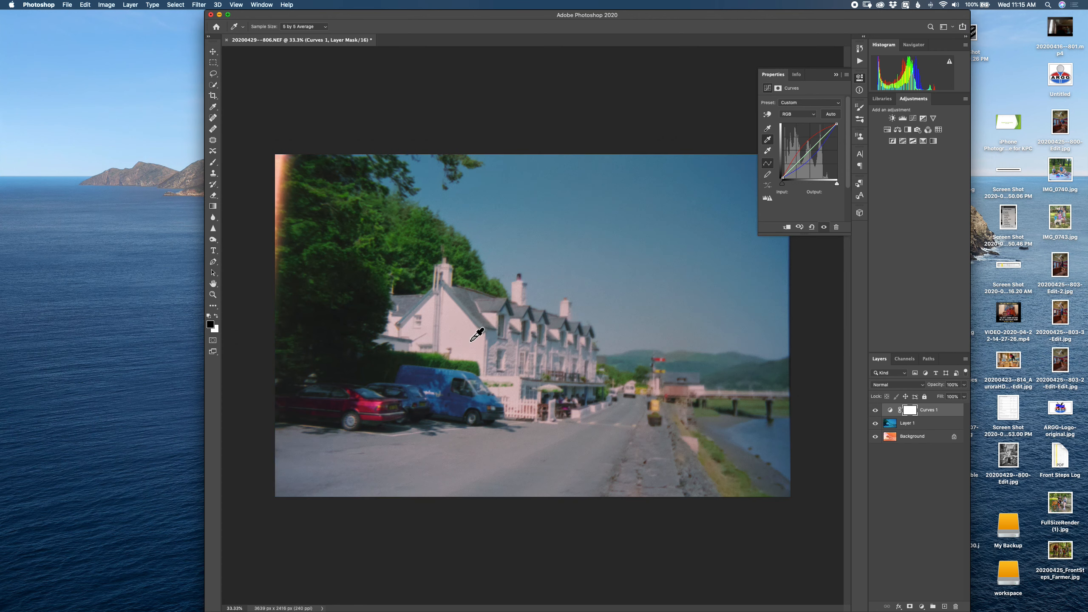
left_click(836, 75)
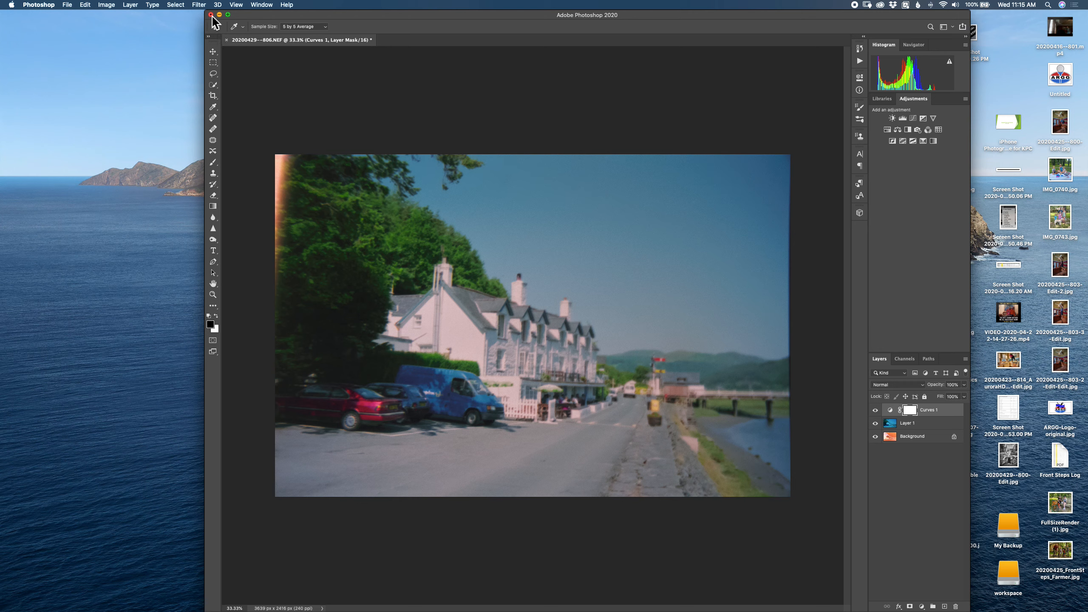
Save and close the converted street scene, and return to Lightroom.
left_click(67, 5)
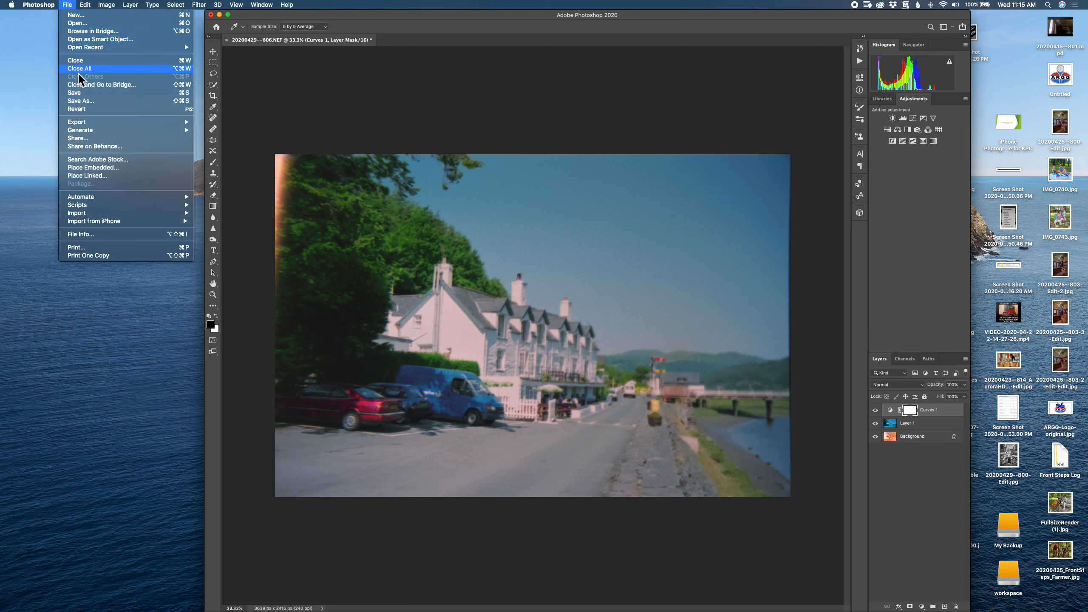
left_click(75, 92)
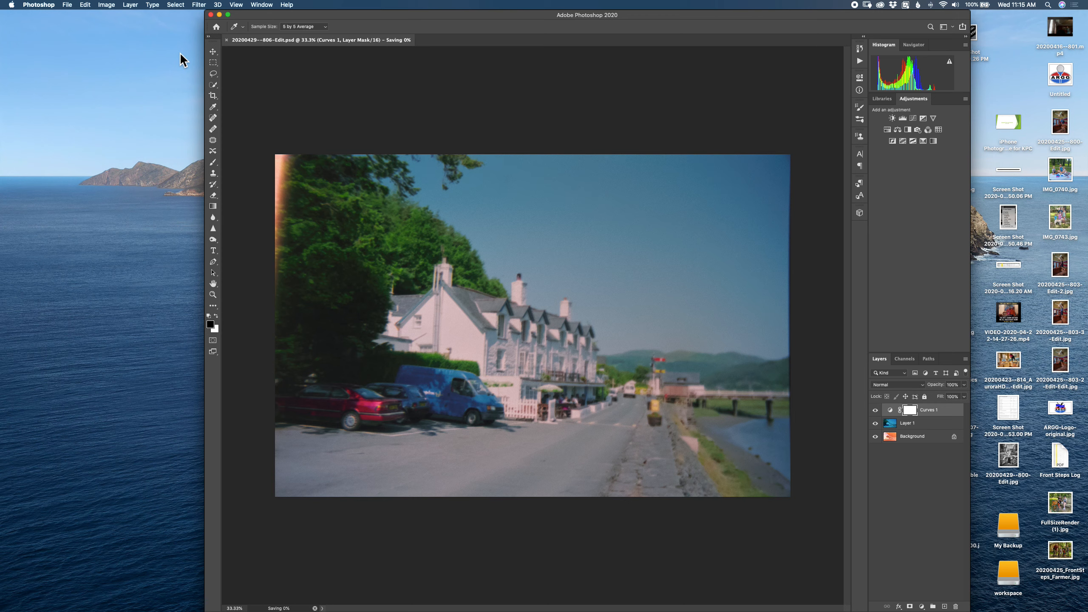
left_click(211, 14)
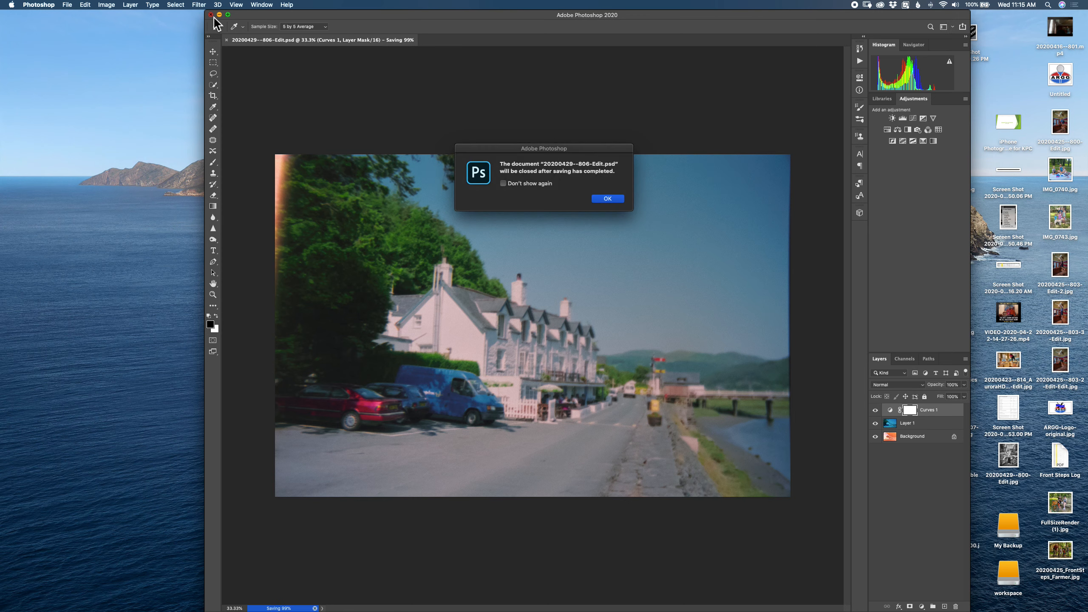
left_click(607, 198)
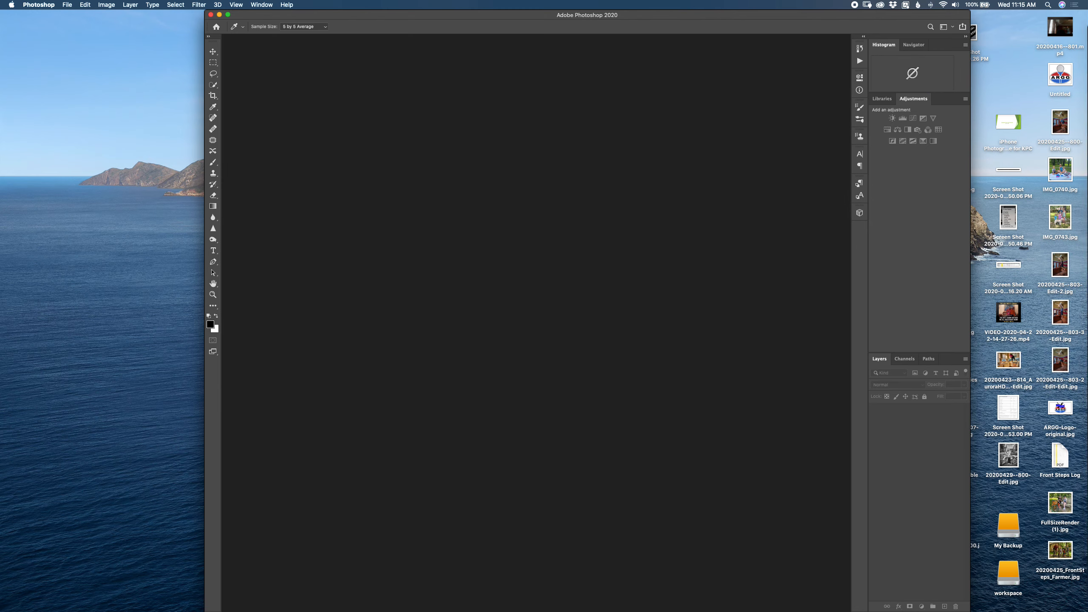
mouse_move(1085, 380)
left_click(1074, 317)
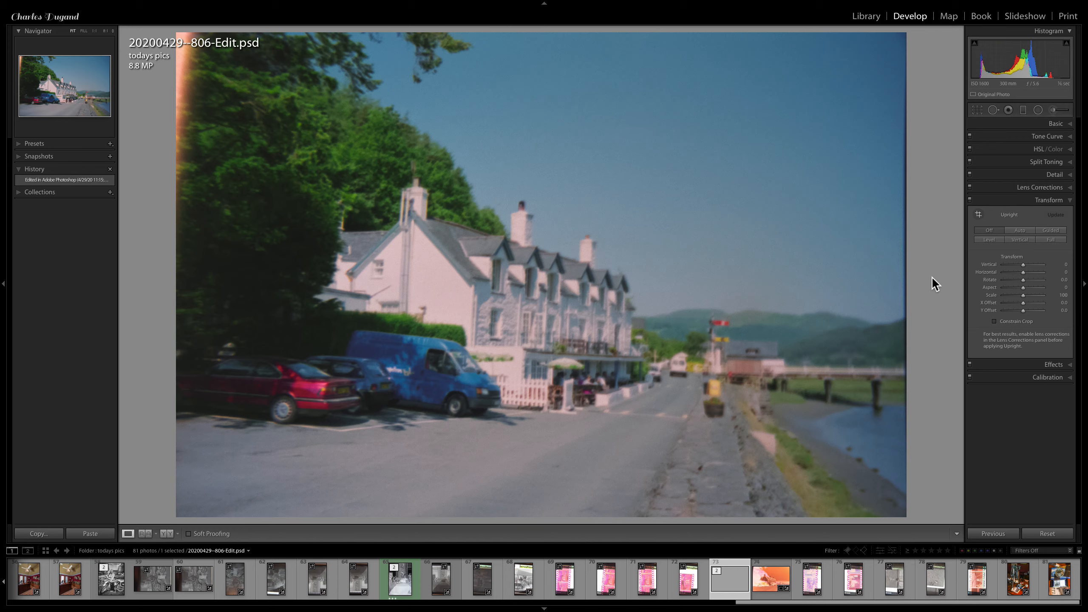
key("g")
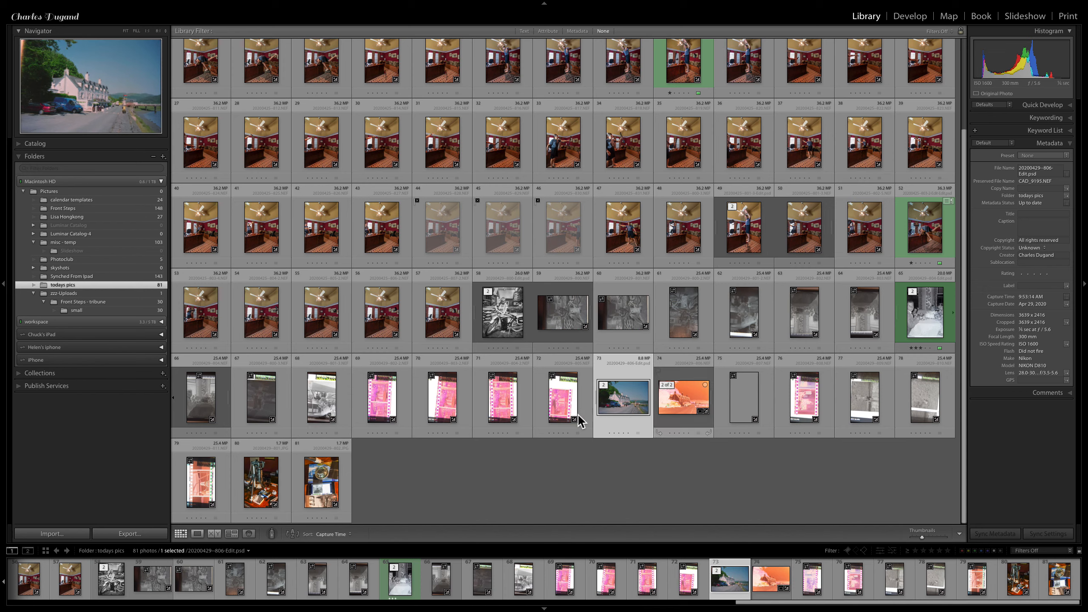
left_click(320, 404)
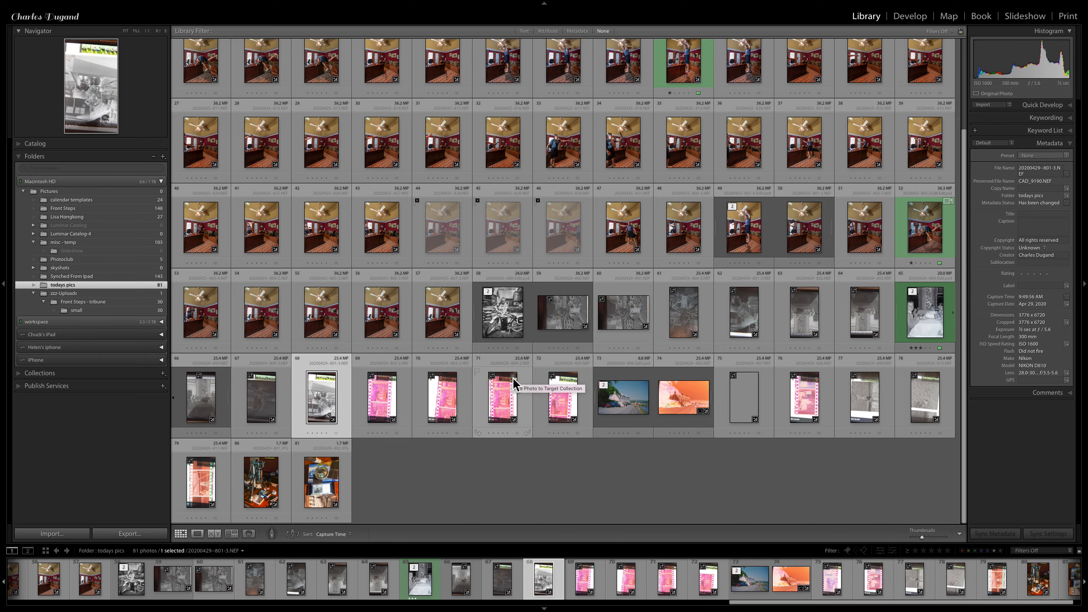
key("d")
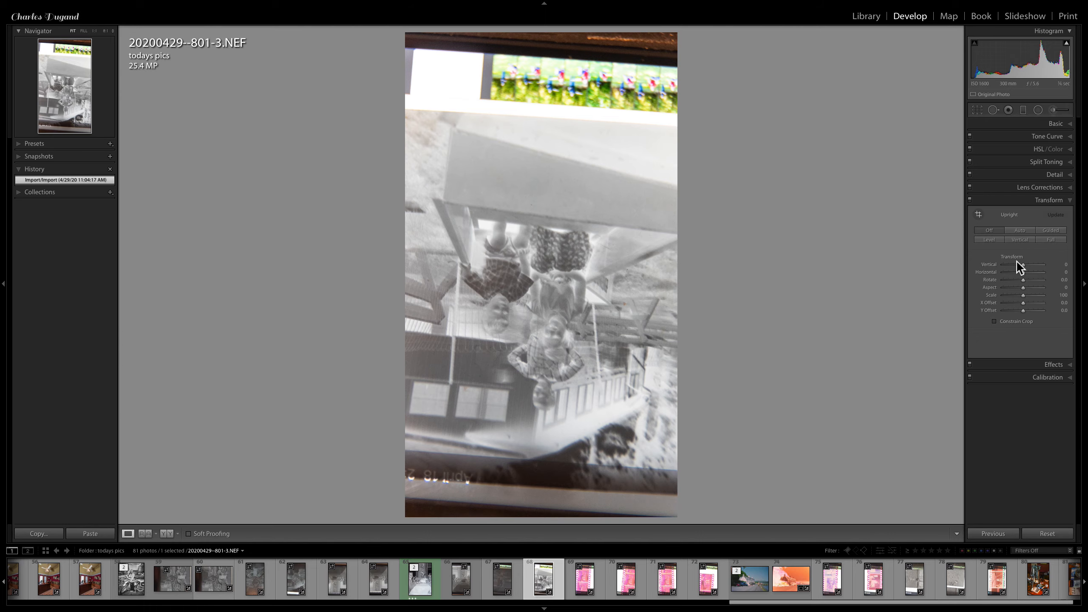
left_click(1047, 231)
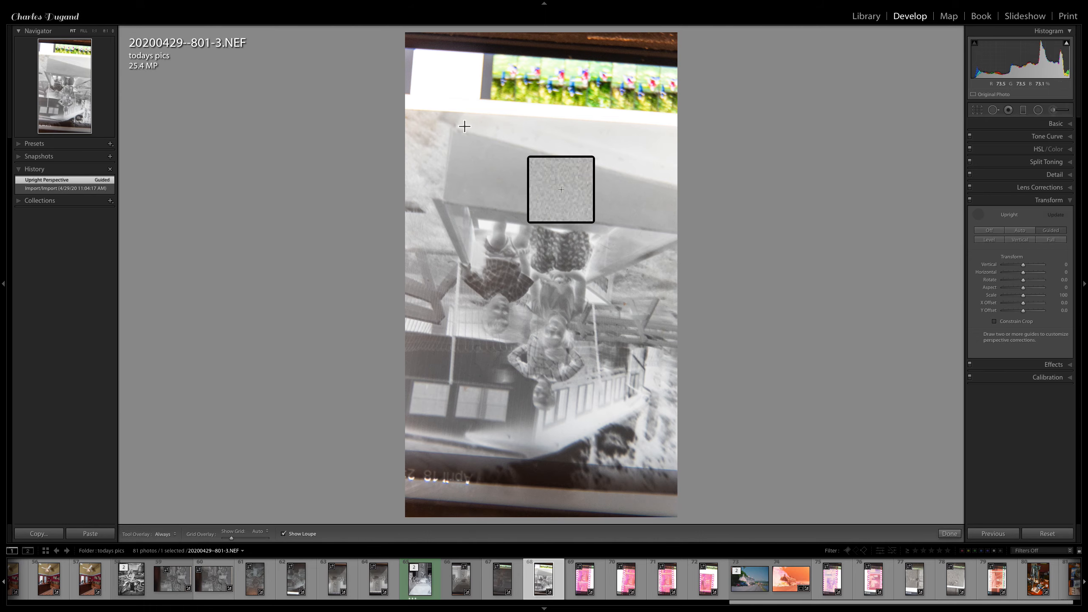
left_click_drag(437, 110, 655, 125)
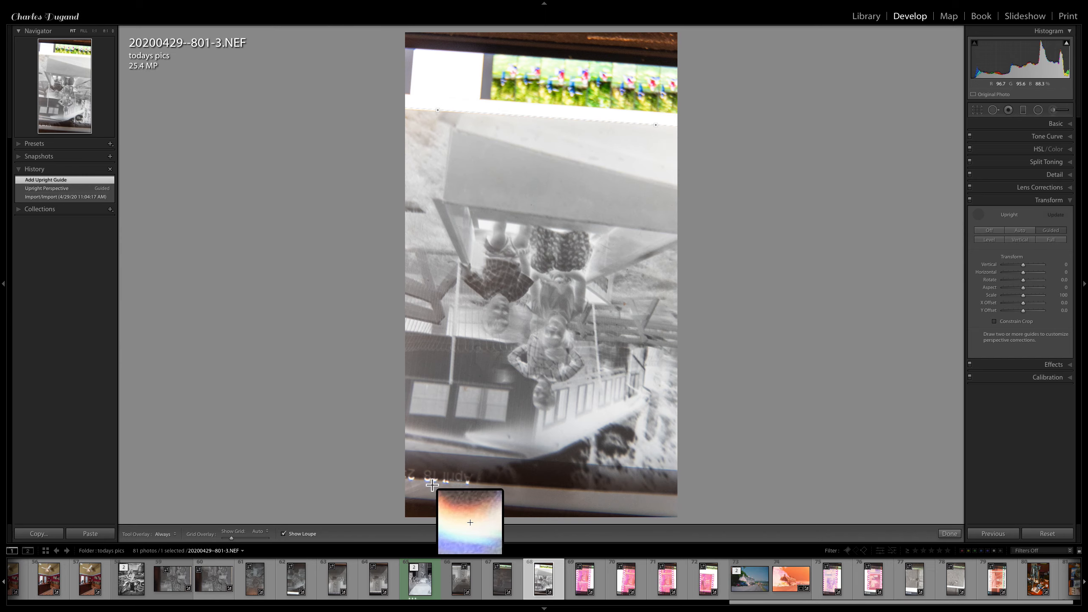
left_click_drag(432, 485, 644, 498)
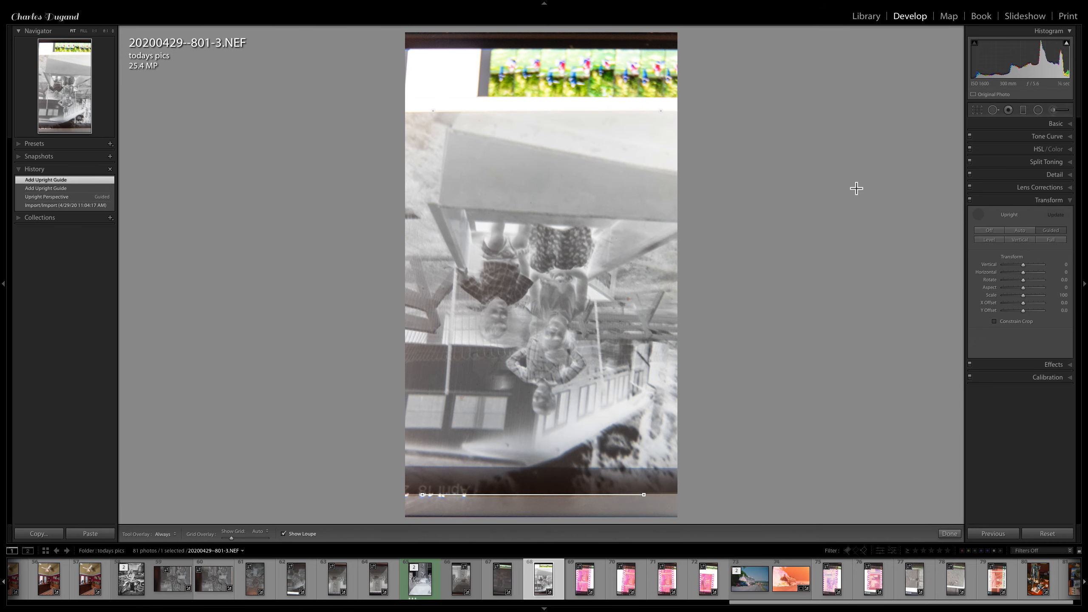
Crop the negative to exclude the film strip above and below, rotate it upright from the library grid, and open it in Photoshop.
left_click(978, 110)
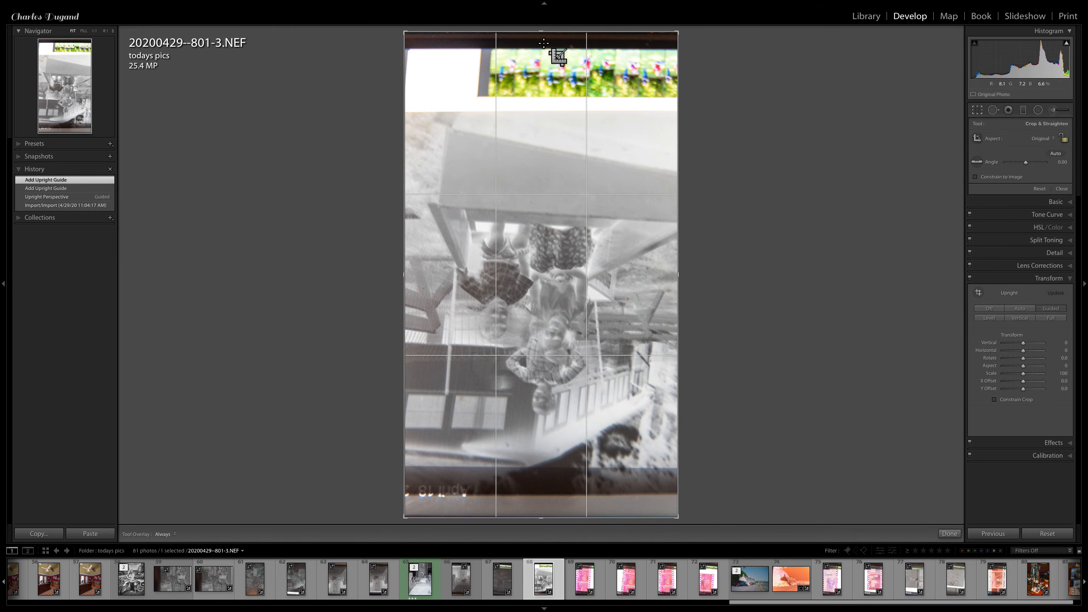
left_click_drag(541, 32, 536, 69)
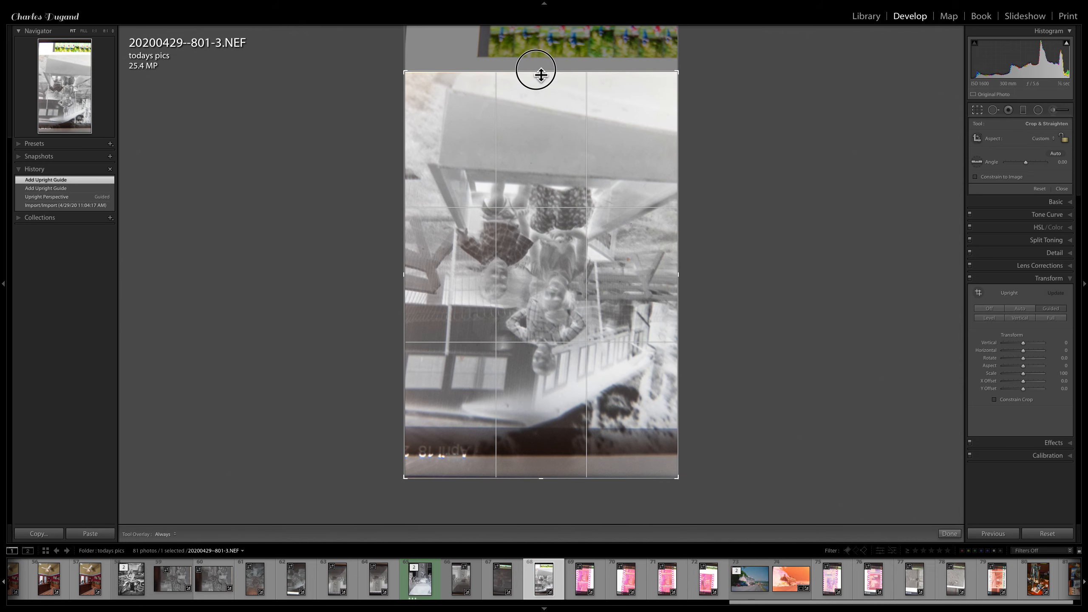
left_click_drag(546, 480, 546, 460)
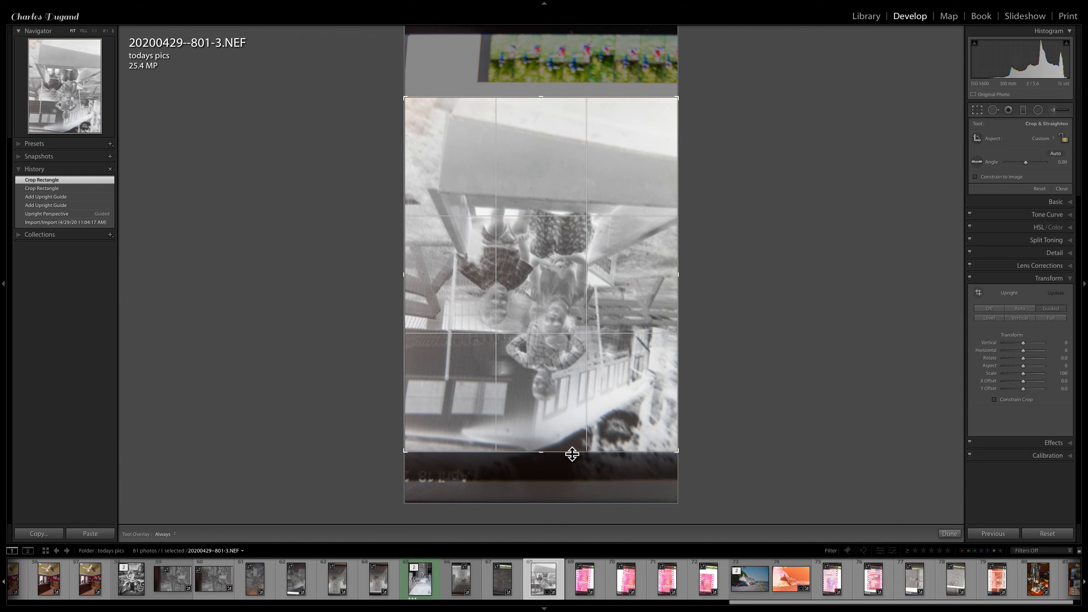
left_click(872, 21)
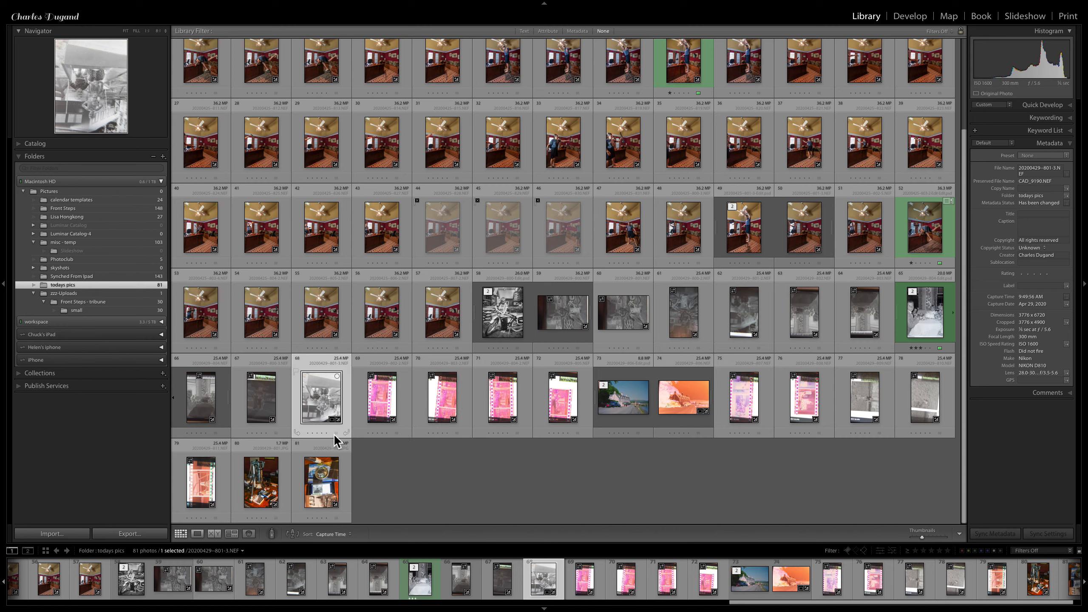
left_click(347, 433)
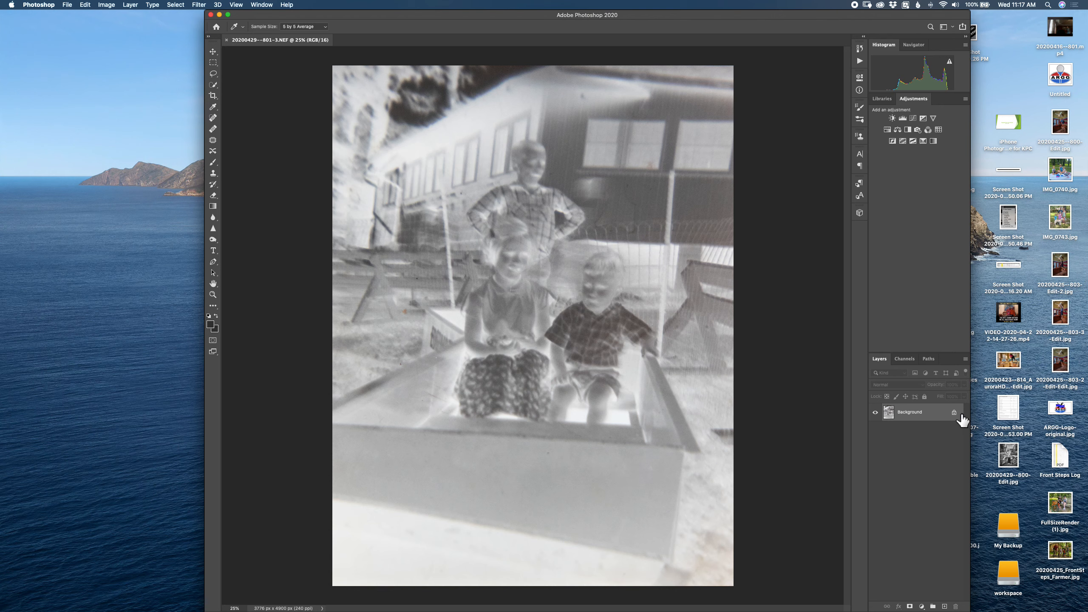
Duplicate the Background layer and invert the copy to turn the negative into a positive.
key("super+j")
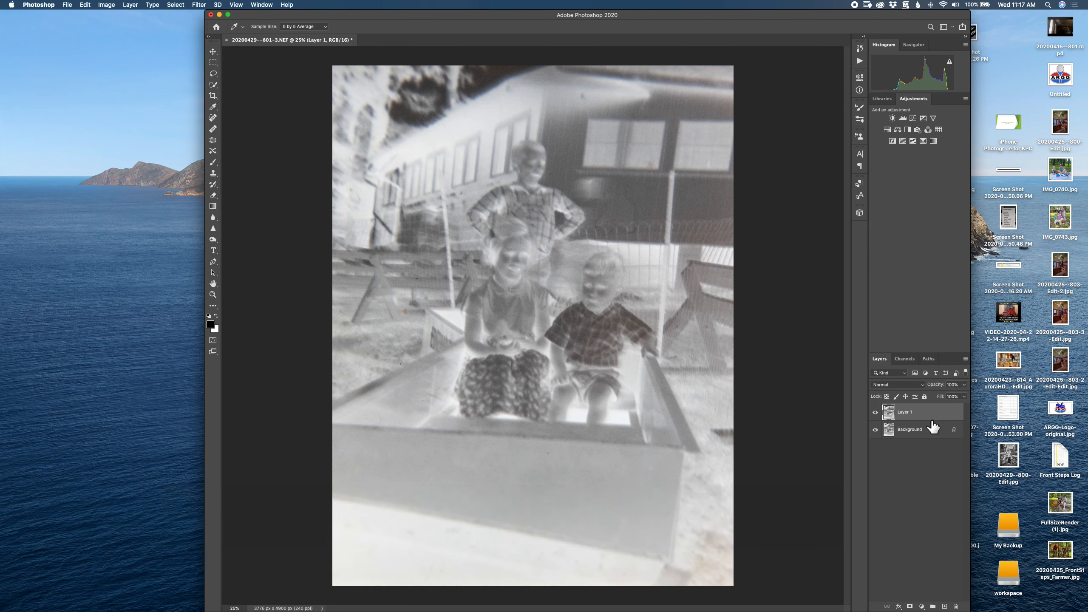
key("super+i")
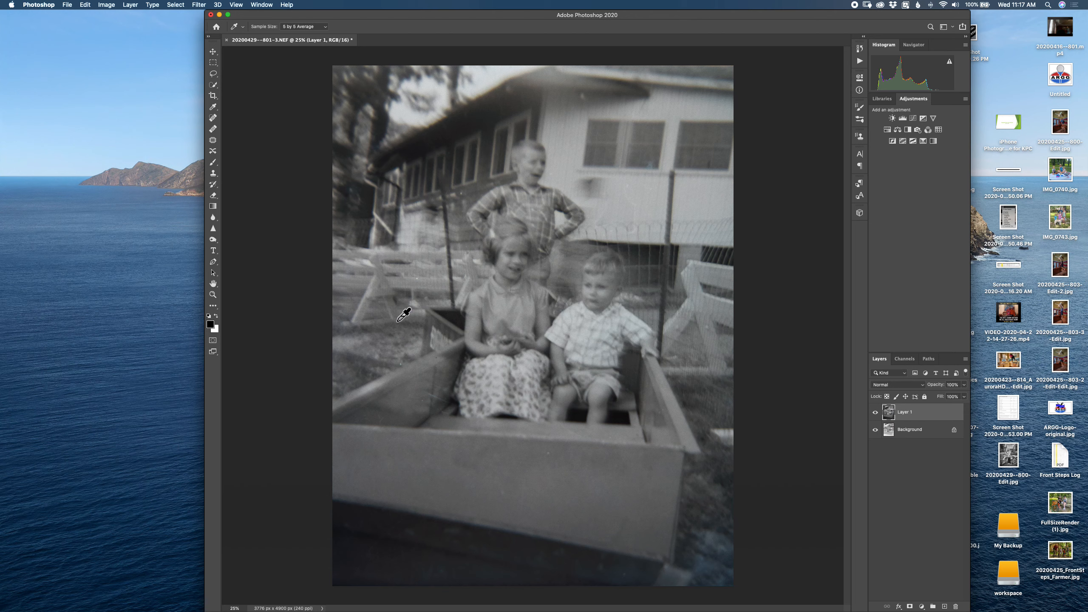
Apply a Black & White adjustment with its default settings to the inverted layer to remove the colour tint.
left_click(112, 5)
mouse_move(134, 29)
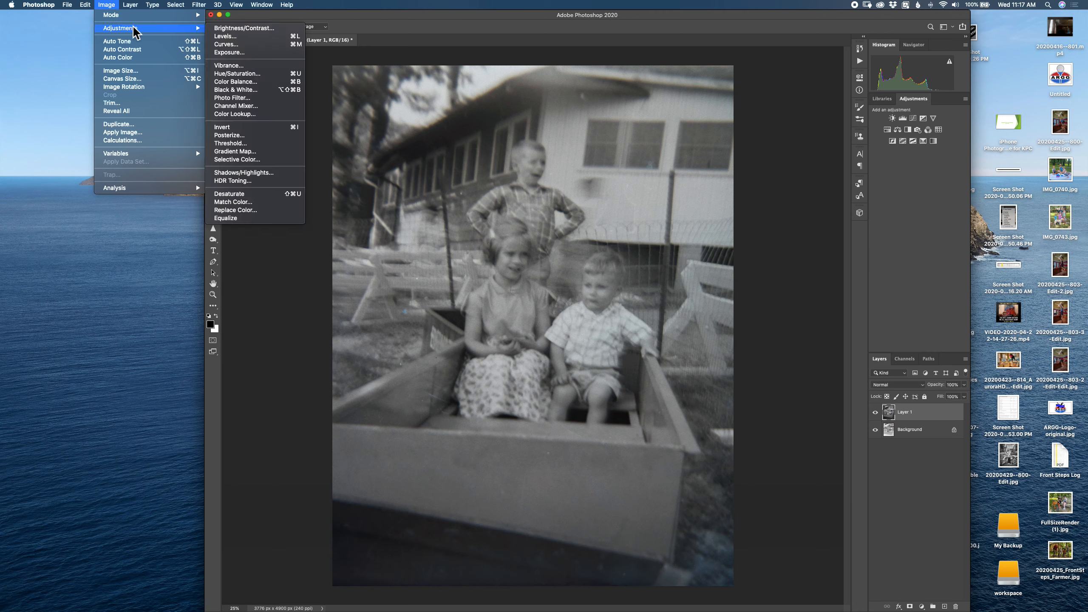
left_click(252, 90)
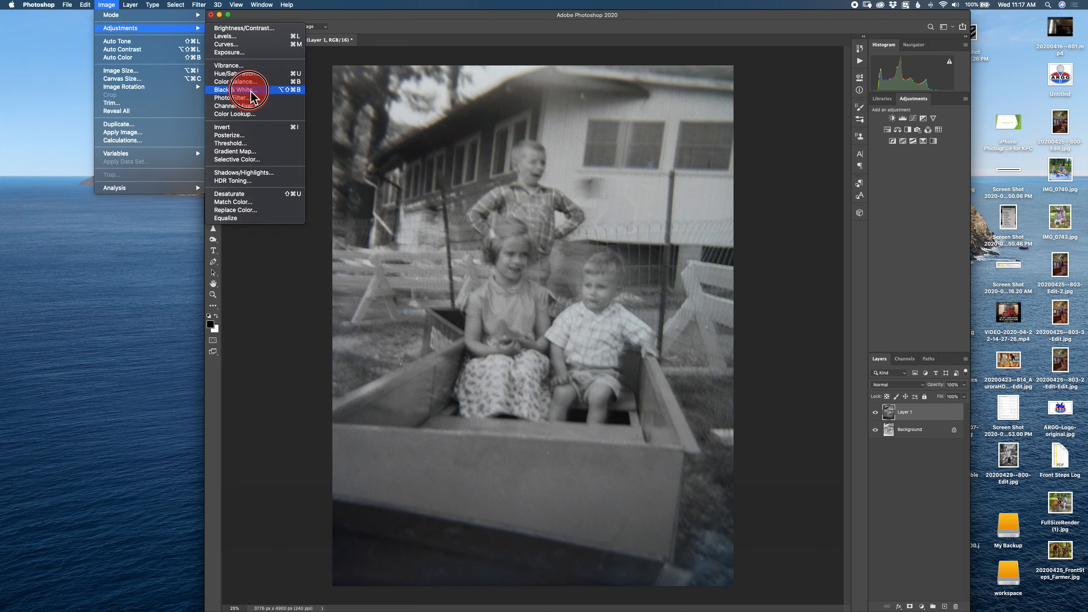
left_click(821, 160)
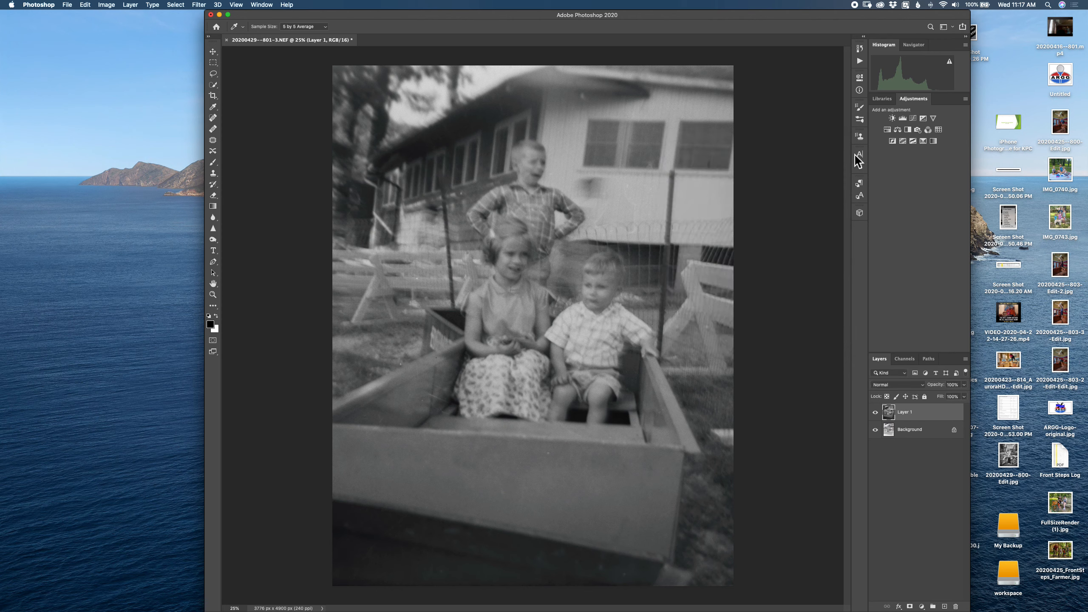
Add a Curves adjustment layer and shape a gentle S-curve for contrast, with the upper point at input 157, output 157.
left_click(914, 118)
key("c")
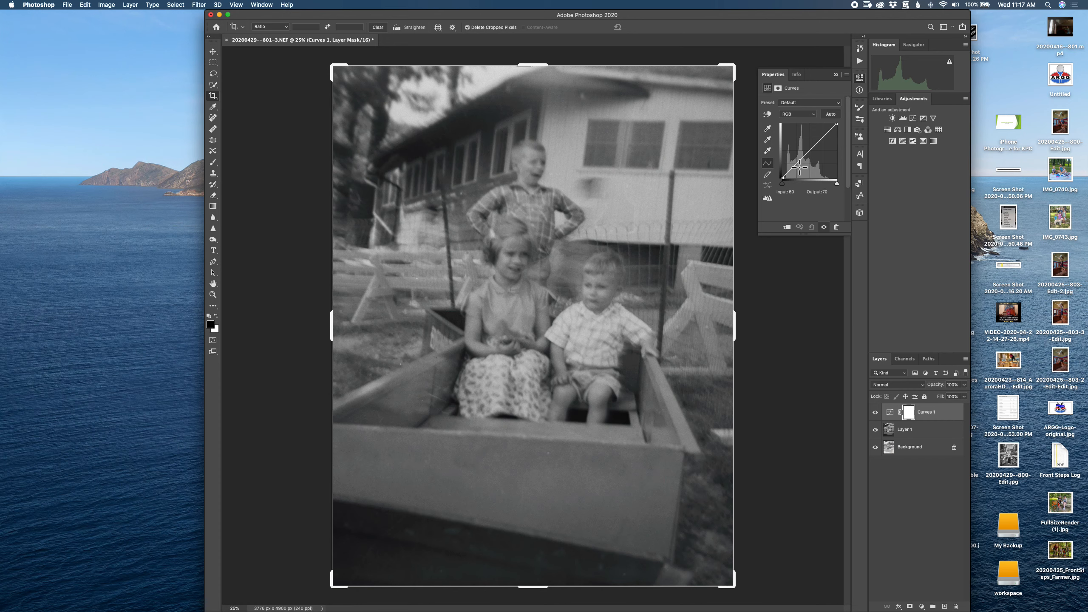
left_click_drag(800, 167, 819, 149)
left_click(821, 149)
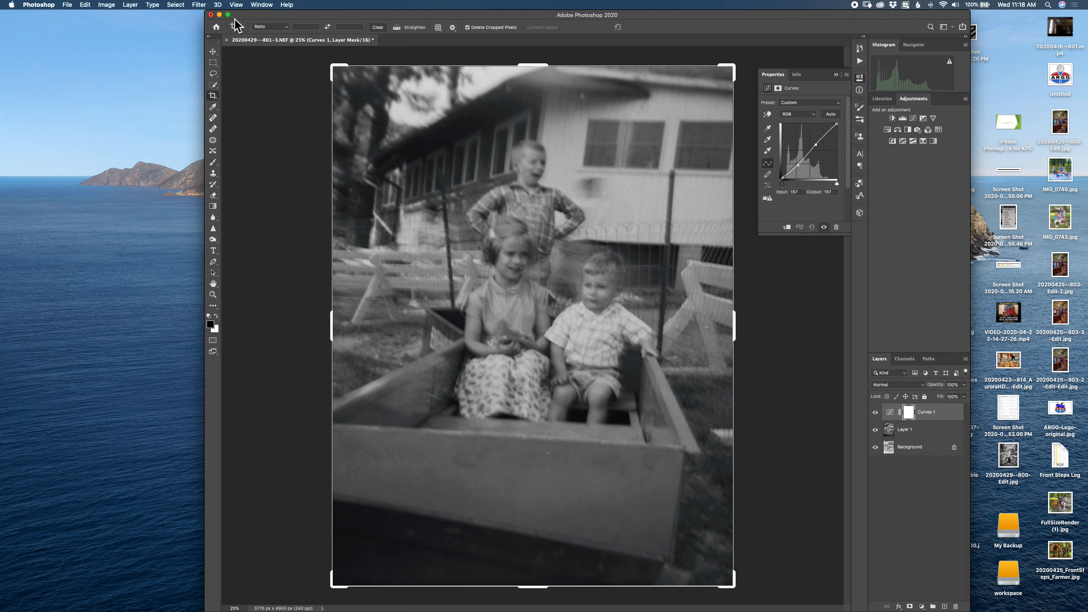
Save the converted black-and-white photo of the children.
left_click(71, 6)
left_click(85, 92)
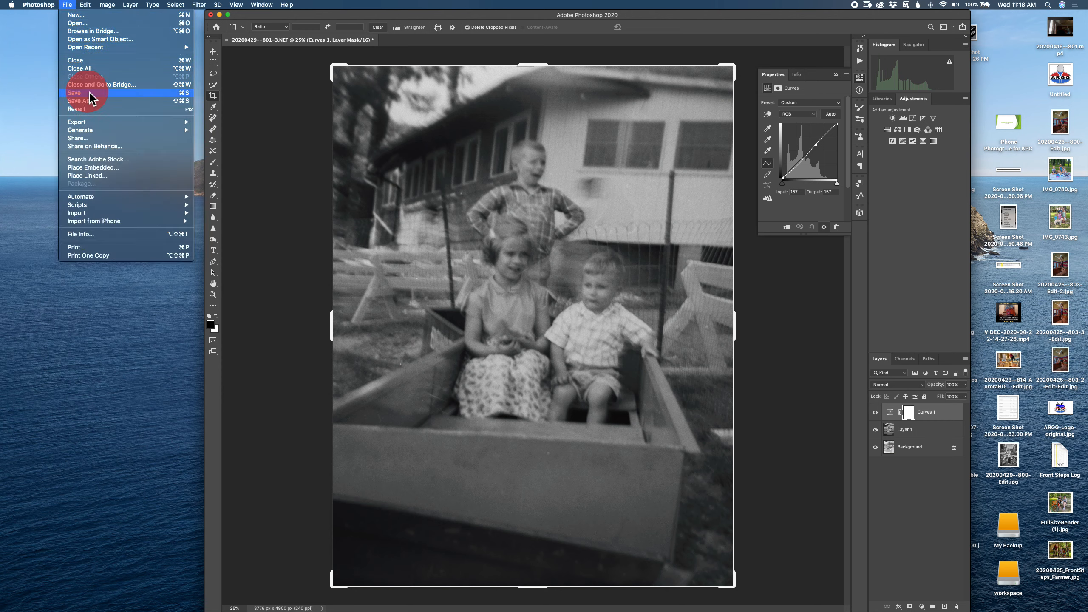